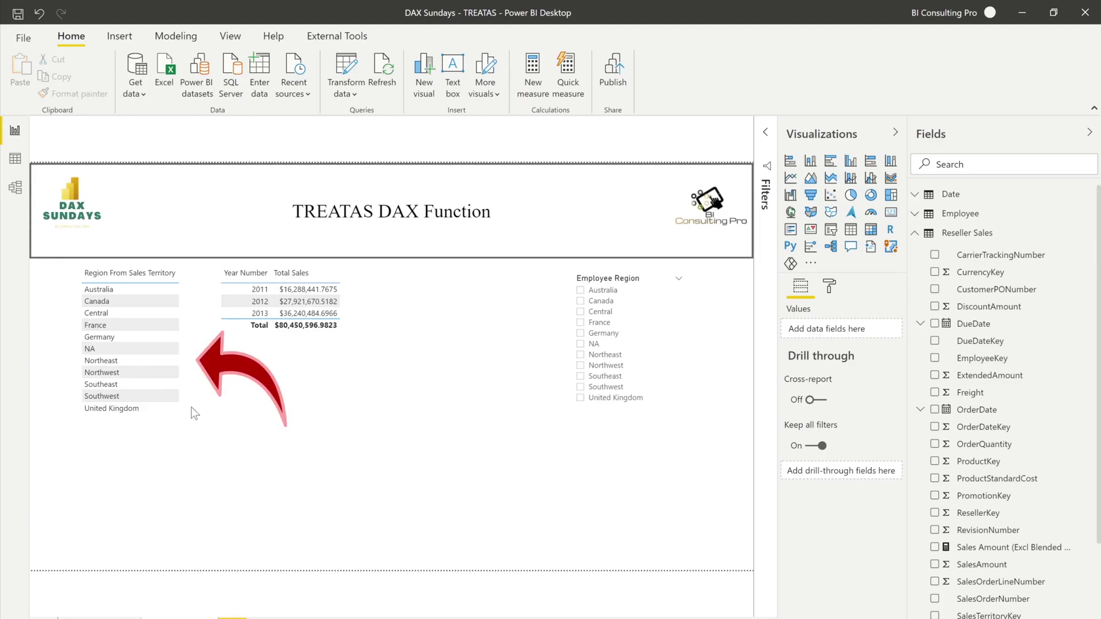
# Step: Inspect the region list and the Year Number / Total Sales table visuals, then deselect the table
pyautogui.moveTo(189, 406)
pyautogui.click(186, 426)
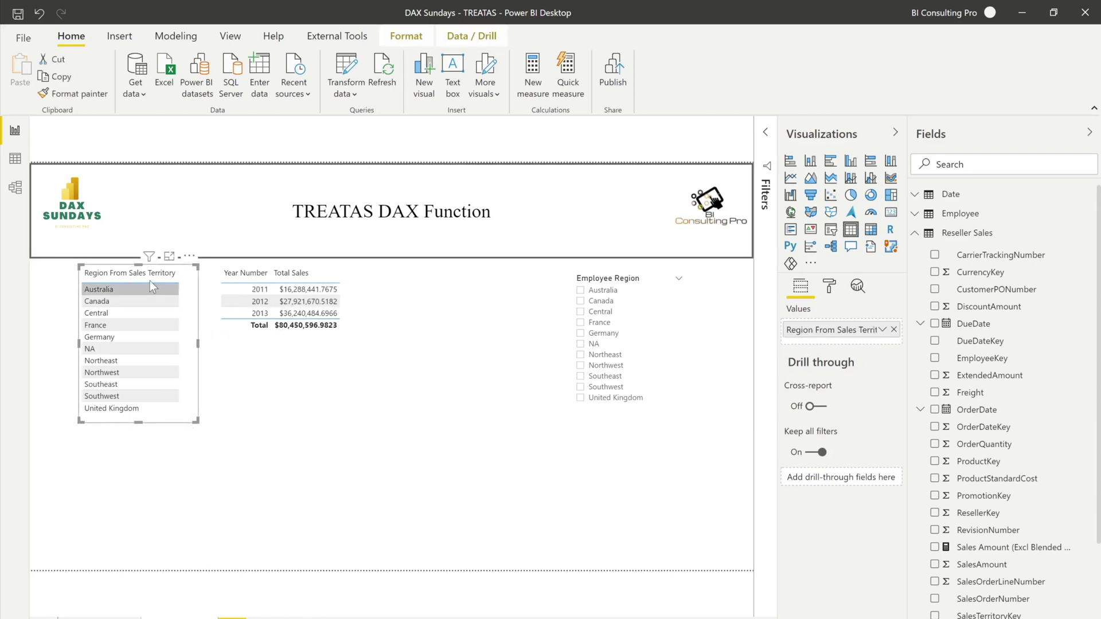
pyautogui.click(349, 399)
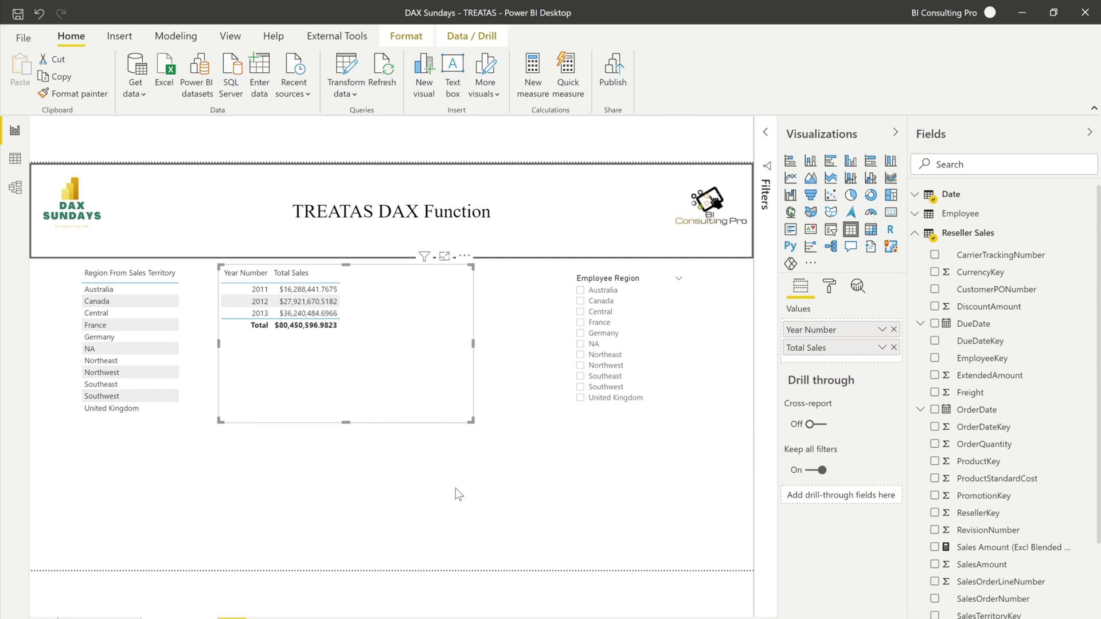
pyautogui.click(652, 432)
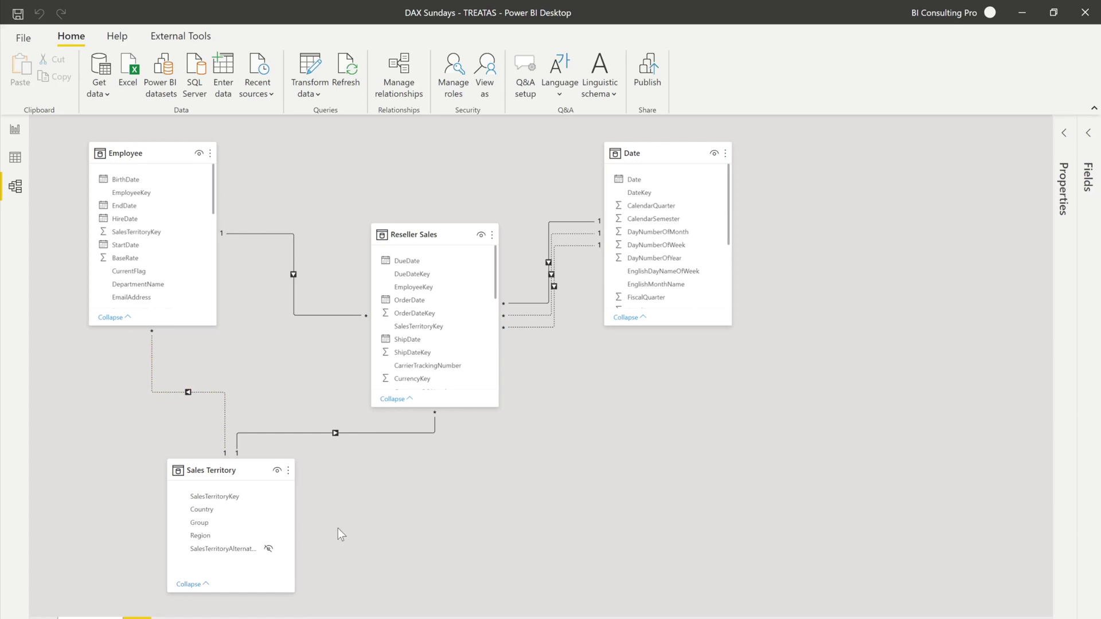
# Step: Back in Report view, create a new measure in the Reseller Sales table and clear its default text
pyautogui.click(14, 131)
pyautogui.rightClick(968, 236)
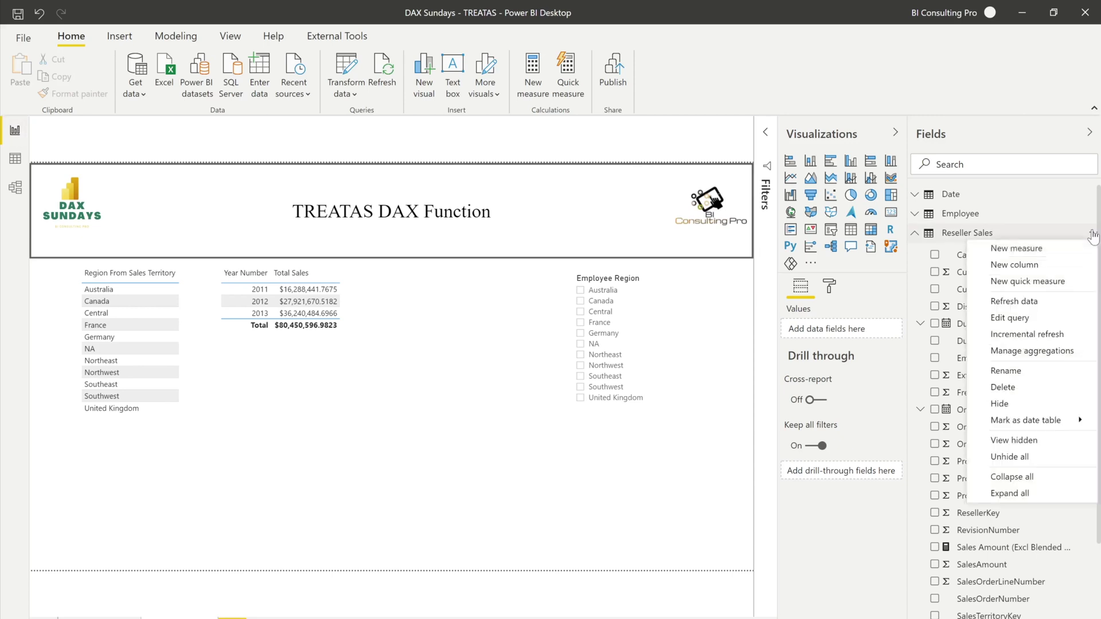
pyautogui.click(1071, 249)
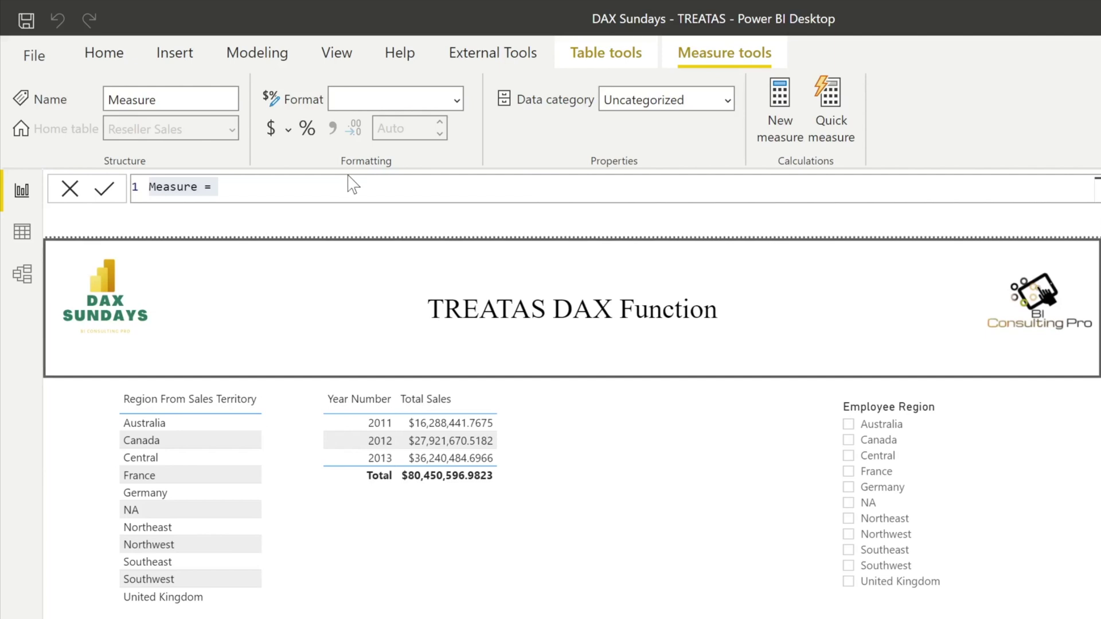
pyautogui.click(353, 186)
pyautogui.press('BackSpace')
pyautogui.press('BackSpace')
pyautogui.press('BackSpace')
pyautogui.press('BackSpace')
pyautogui.press('BackSpace')
pyautogui.press('BackSpace')
pyautogui.press('BackSpace')
pyautogui.press('BackSpace')
pyautogui.press('BackSpace')
pyautogui.press('BackSpace')
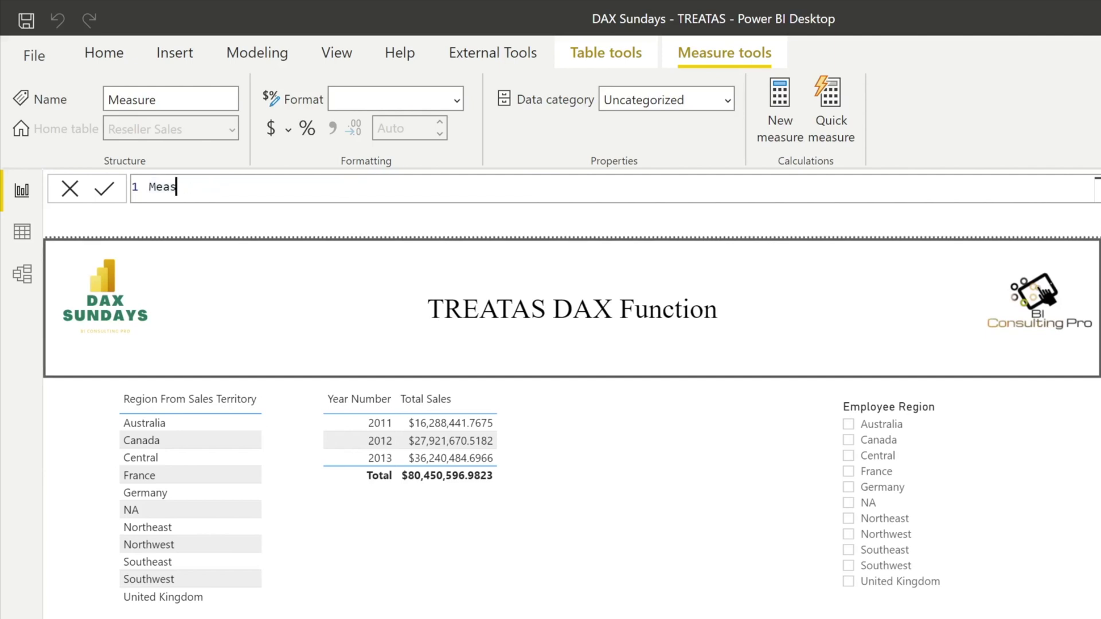
# Step: Name the measure 'Sales Amount (excl blended Sales) ='
pyautogui.write('Sales aa')
pyautogui.write('m')
pyautogui.press('BackSpace')
pyautogui.press('BackSpace')
pyautogui.press('BackSpace')
pyautogui.write('AMoun')
pyautogui.press('BackSpace')
pyautogui.press('BackSpace')
pyautogui.press('BackSpace')
pyautogui.press('BackSpace')
pyautogui.write('mount (excl ')
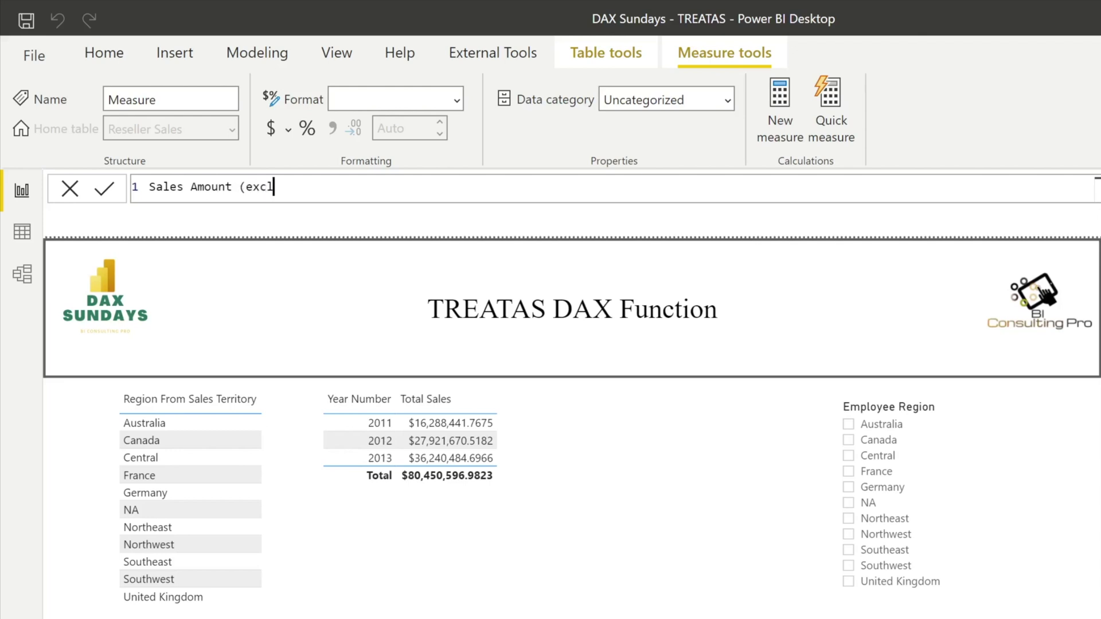
pyautogui.write('blended Sales) ')
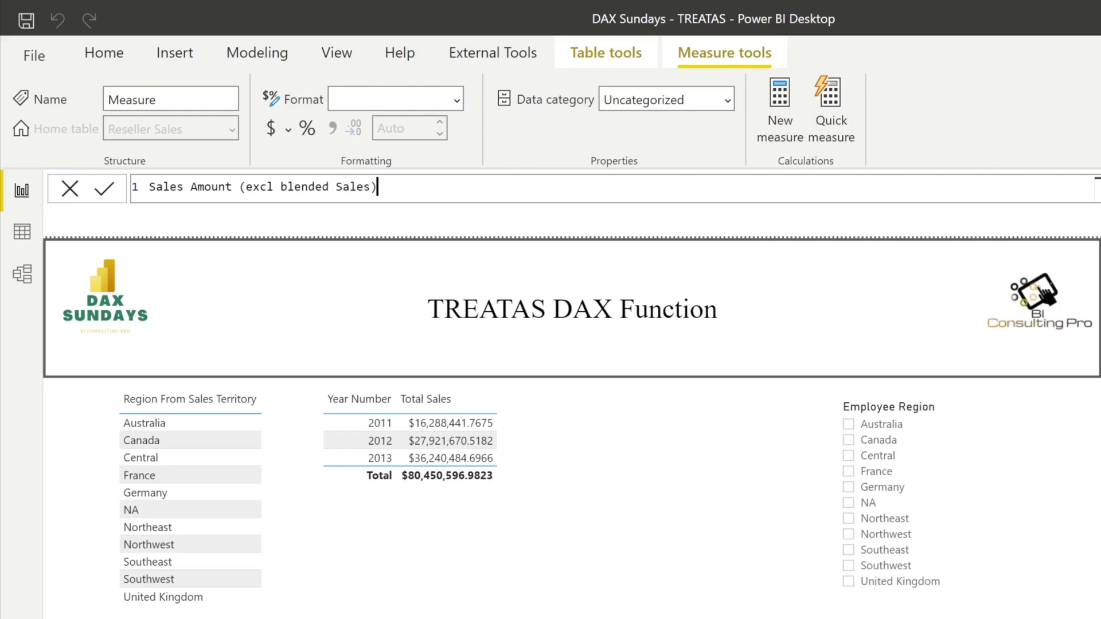
pyautogui.write('=')
# Step: On an indented new line, begin CALCULATE([Total Sales], TREATAS(VALUES( using autocomplete
pyautogui.hotkey('shift', 'Return')
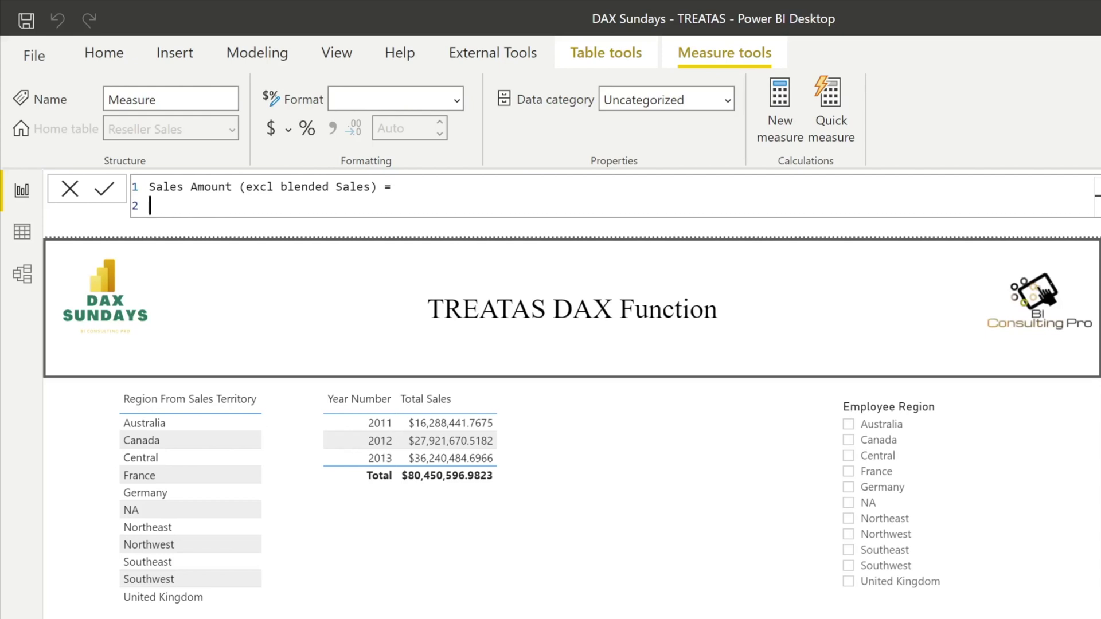
pyautogui.press('Tab')
pyautogui.press('Tab')
pyautogui.press('Tab')
pyautogui.press('Tab')
pyautogui.press('Tab')
pyautogui.write('Cal')
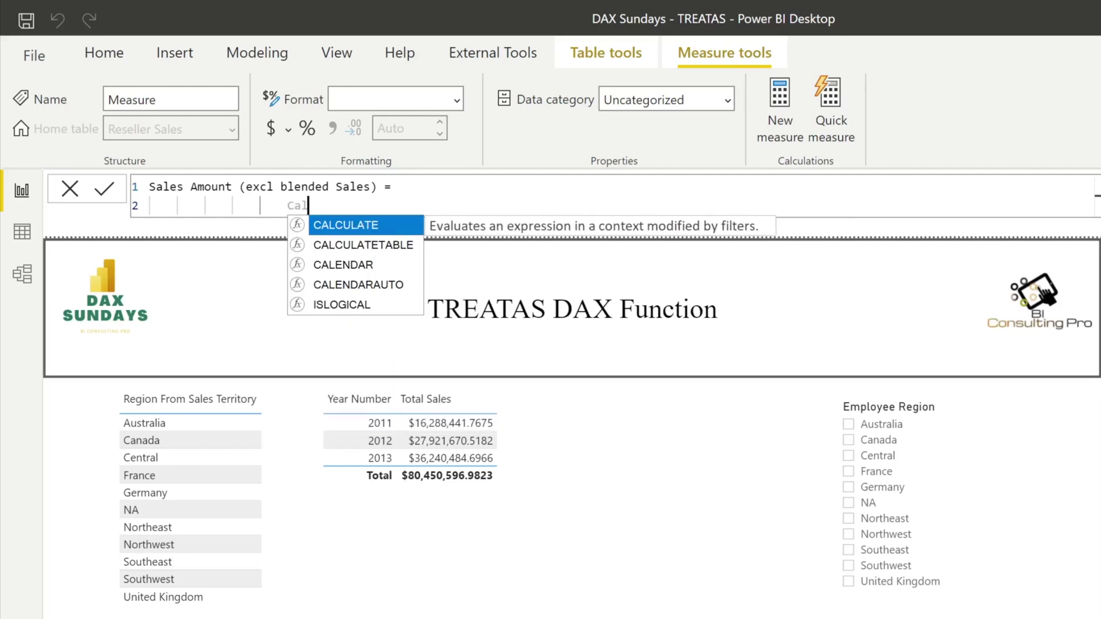
pyautogui.press('Tab')
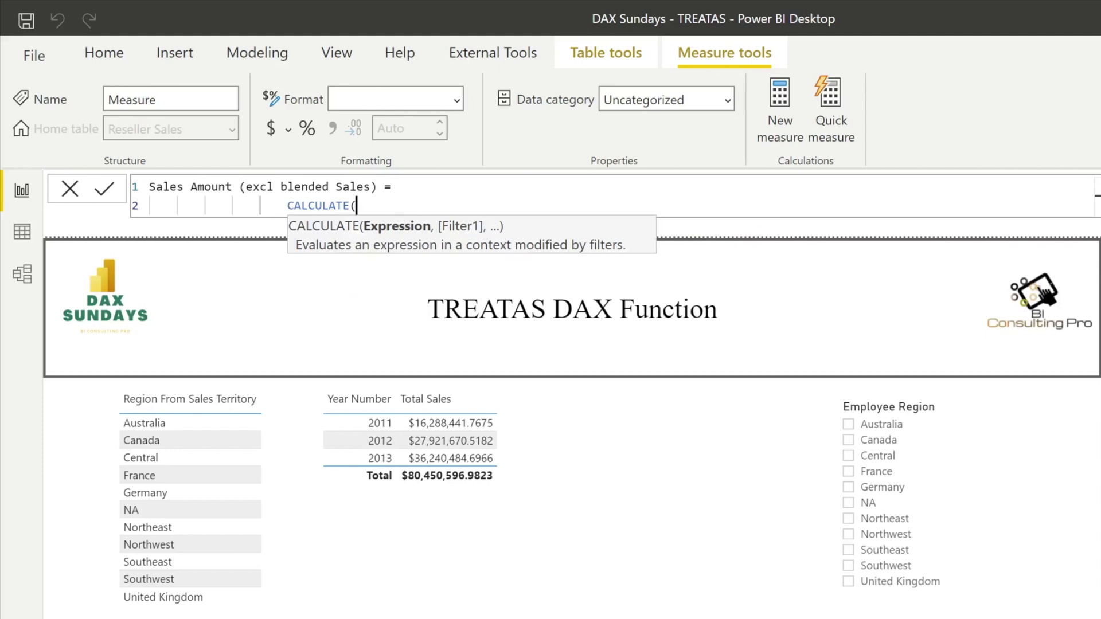
pyautogui.write('S')
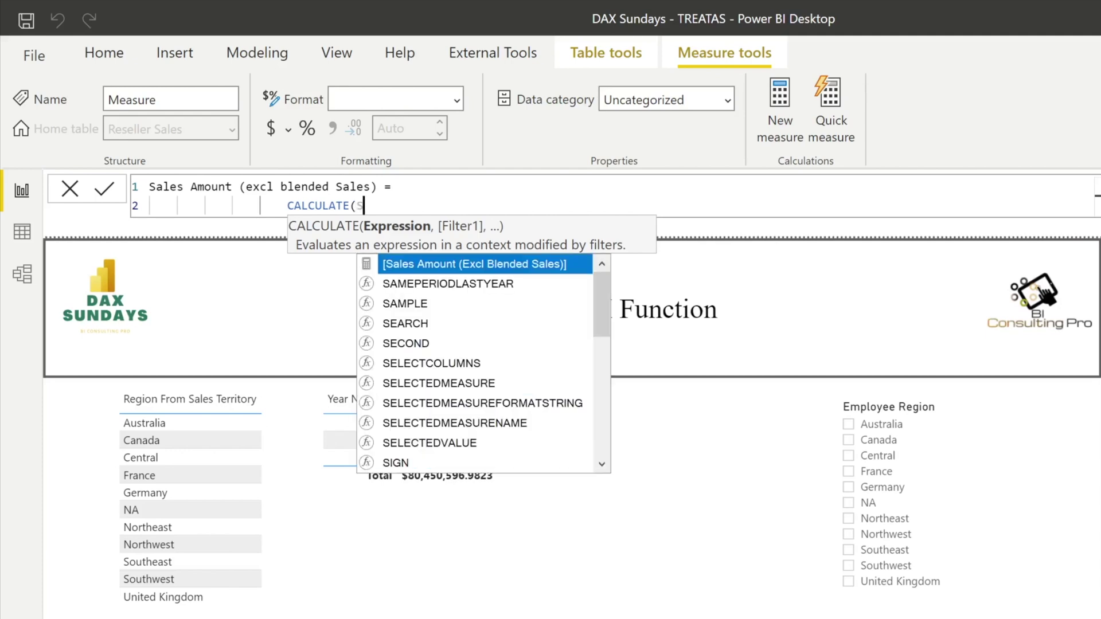
pyautogui.write('UM(Sa')
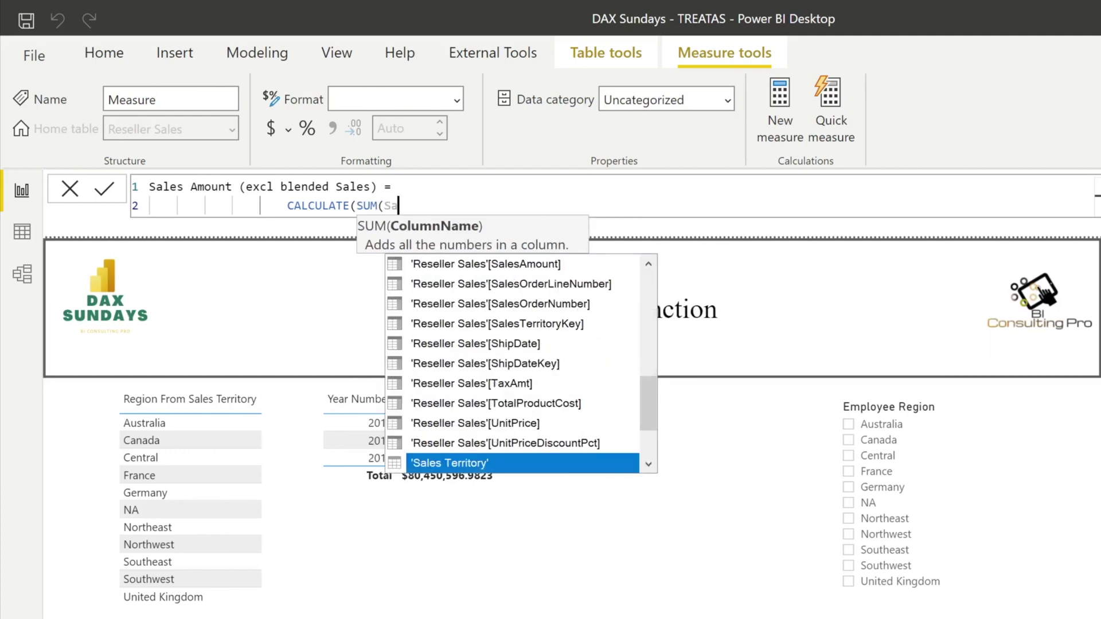
pyautogui.press('BackSpace')
pyautogui.press('BackSpace')
pyautogui.press('BackSpace')
pyautogui.press('BackSpace')
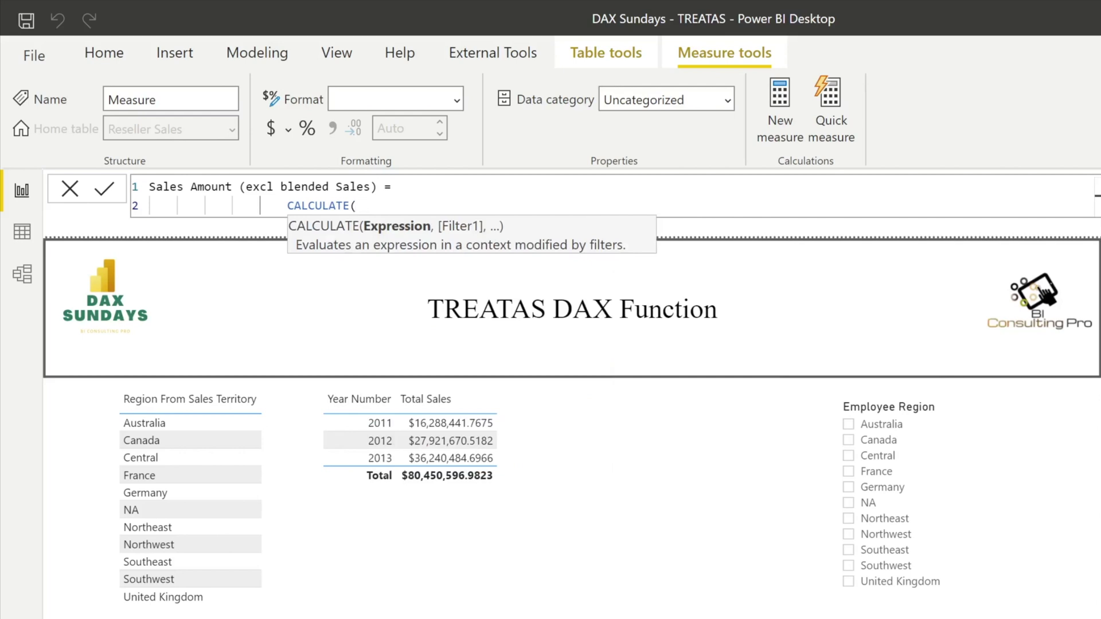
pyautogui.write('[')
pyautogui.press('Down')
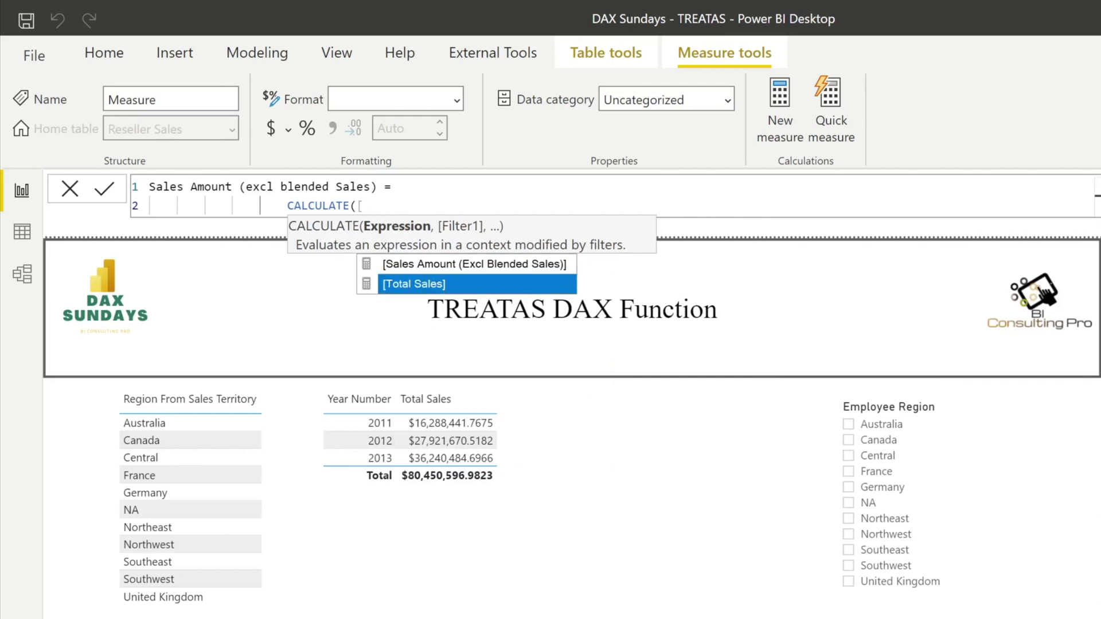
pyautogui.press('Tab')
pyautogui.write(',')
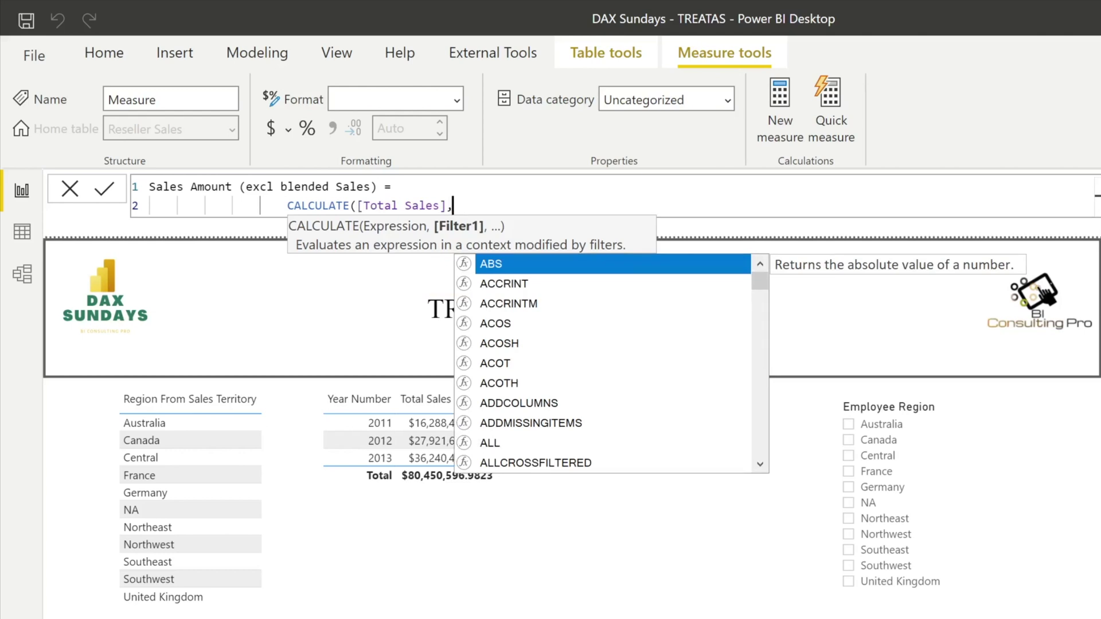
pyautogui.write(' TREATAS(')
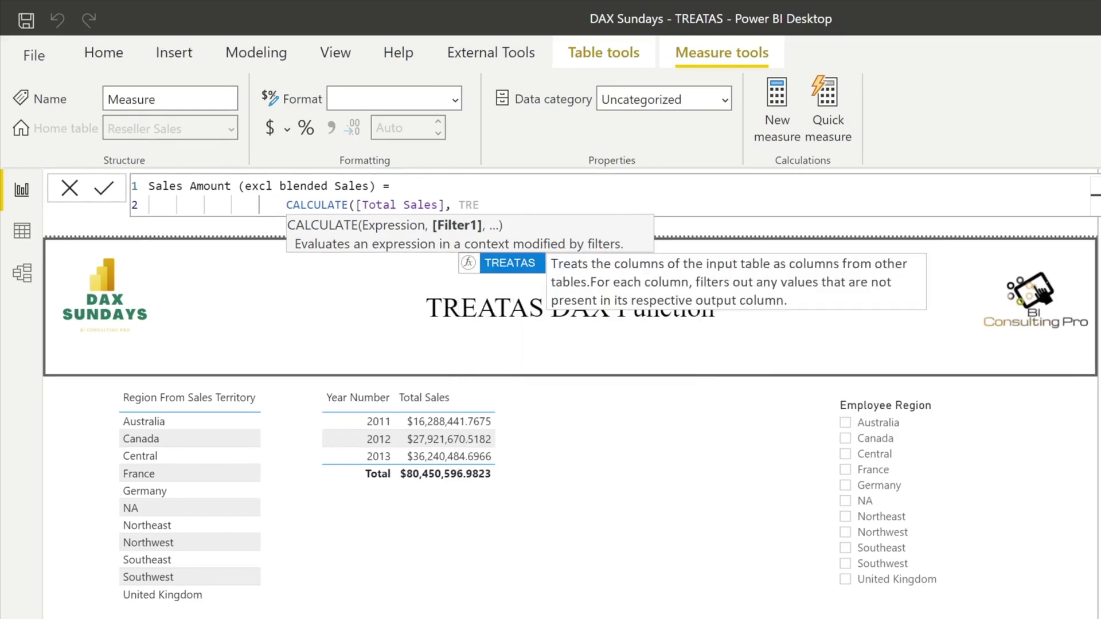
pyautogui.write('VALUES(')
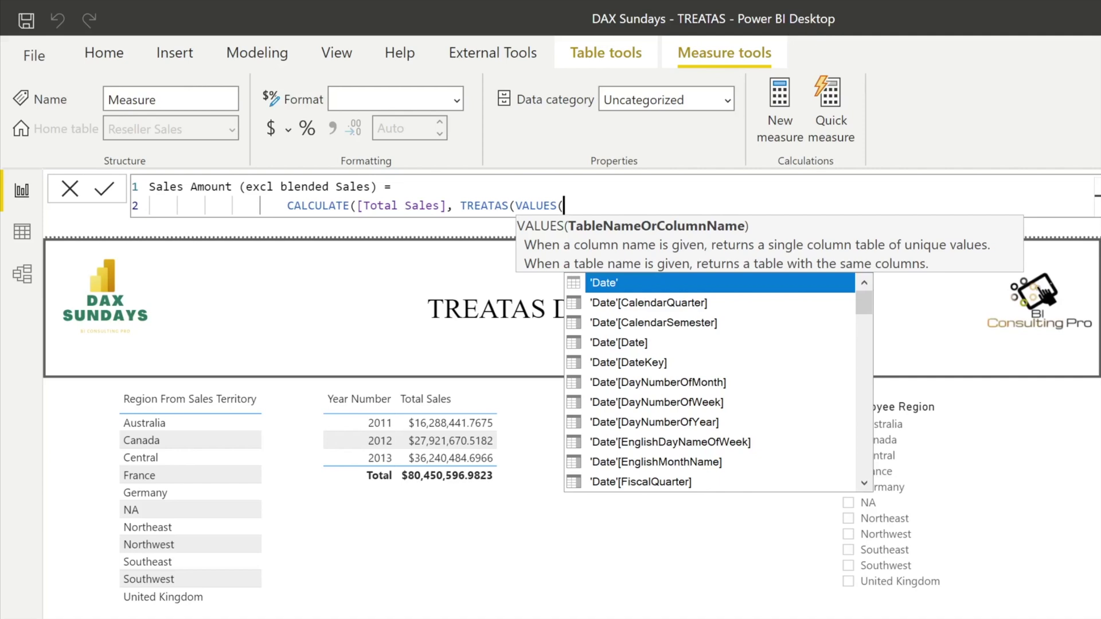
# Step: Finish the filter as TREATAS(VALUES(Employee[Employee Region]), 'Sales Territory'[Region]) and close the parentheses
pyautogui.write('regi')
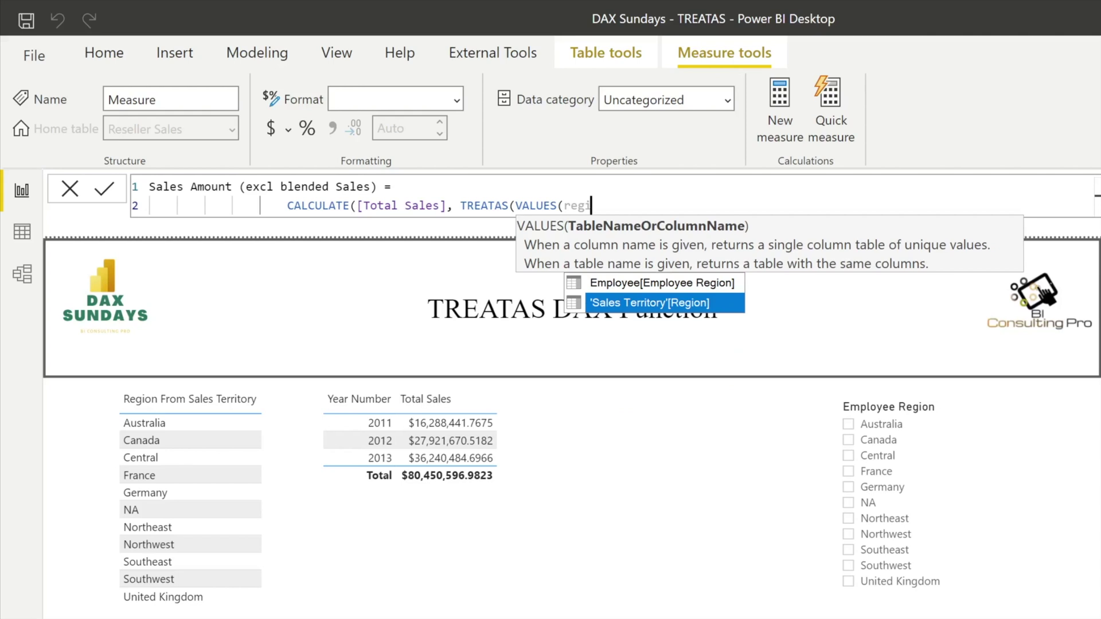
pyautogui.press('Up')
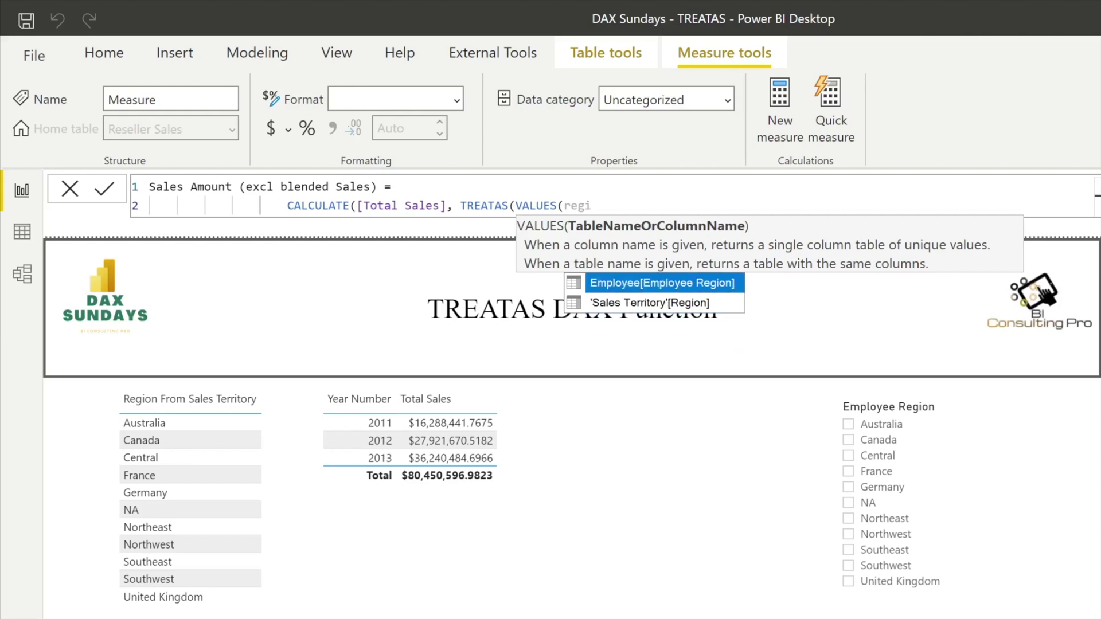
pyautogui.press('Tab')
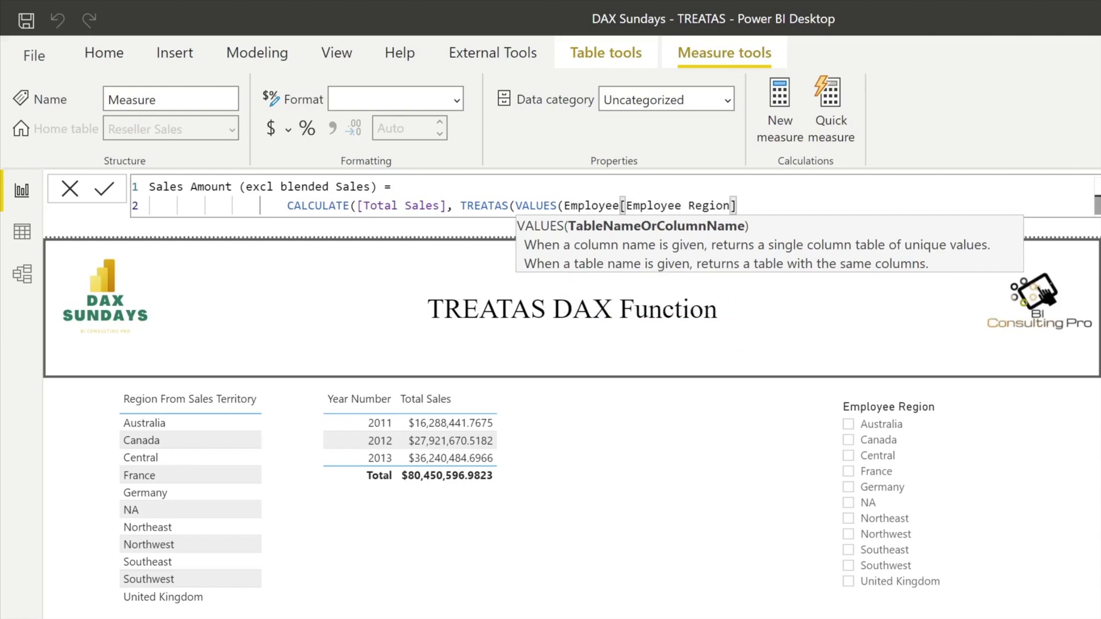
pyautogui.write('),')
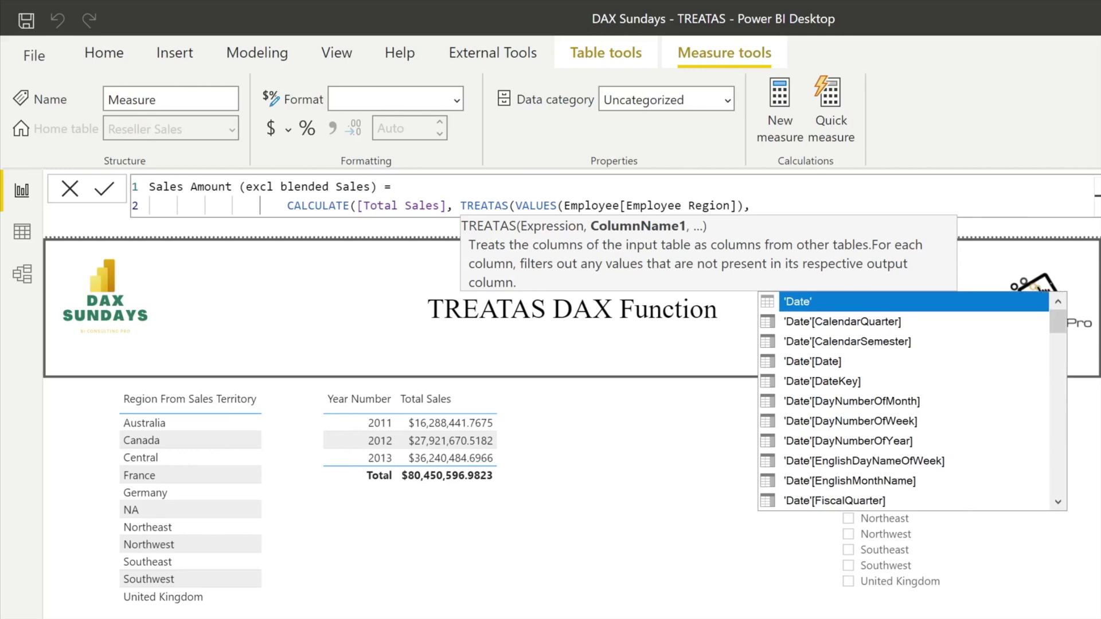
pyautogui.write(' regi')
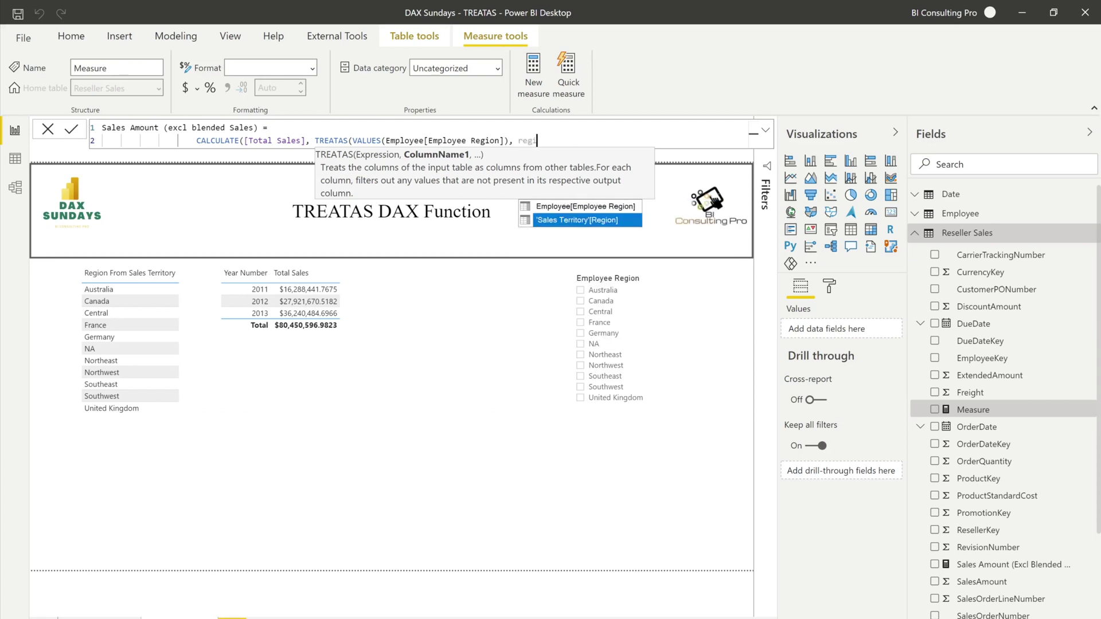
pyautogui.press('Tab')
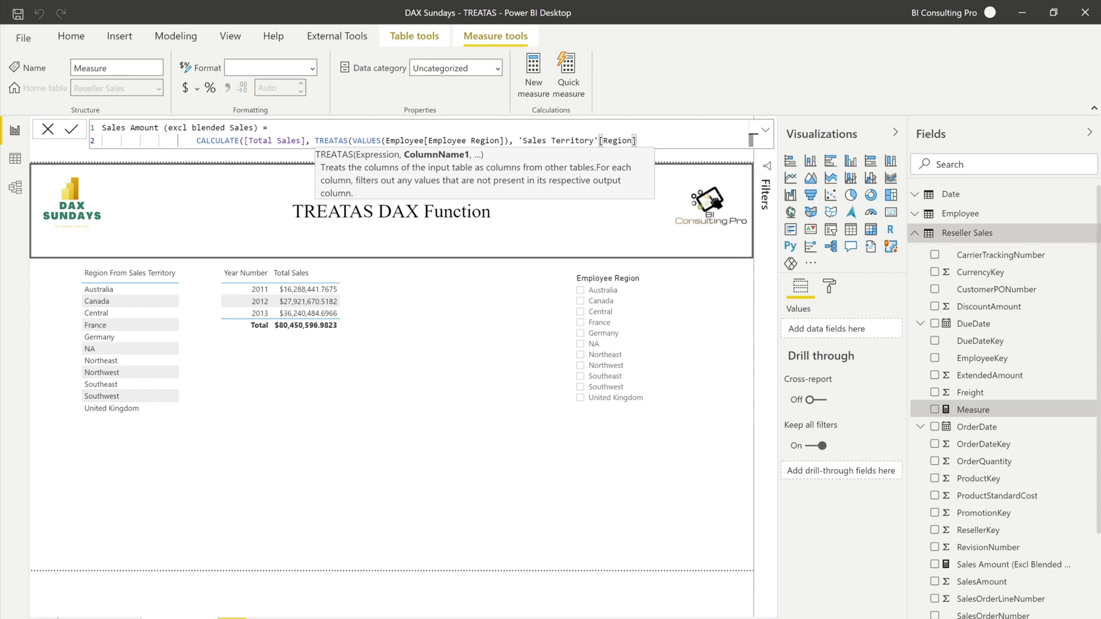
pyautogui.write(')')
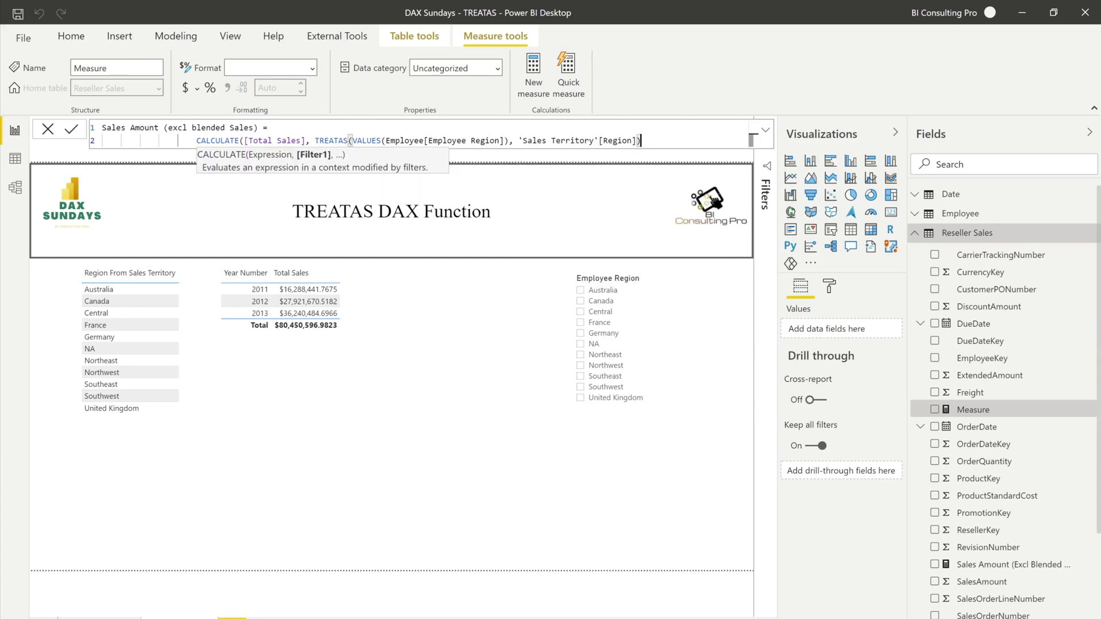
# Step: After the duplicate-name error, rename the measure 'New Sales Amount (excl blended Sales)' and commit it
pyautogui.press('Return')
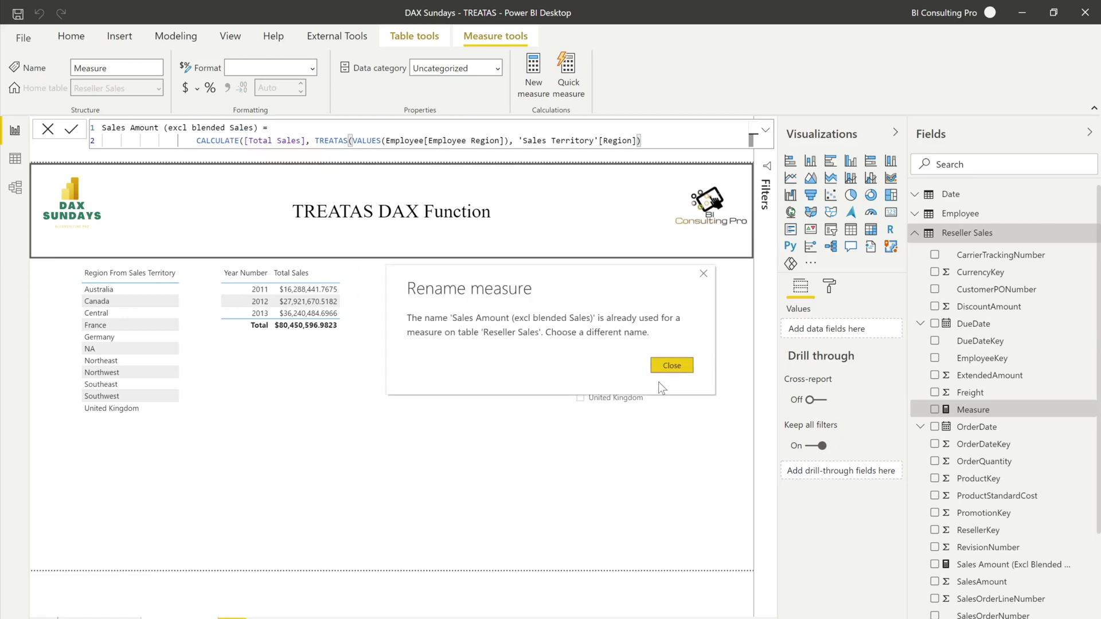
pyautogui.click(664, 367)
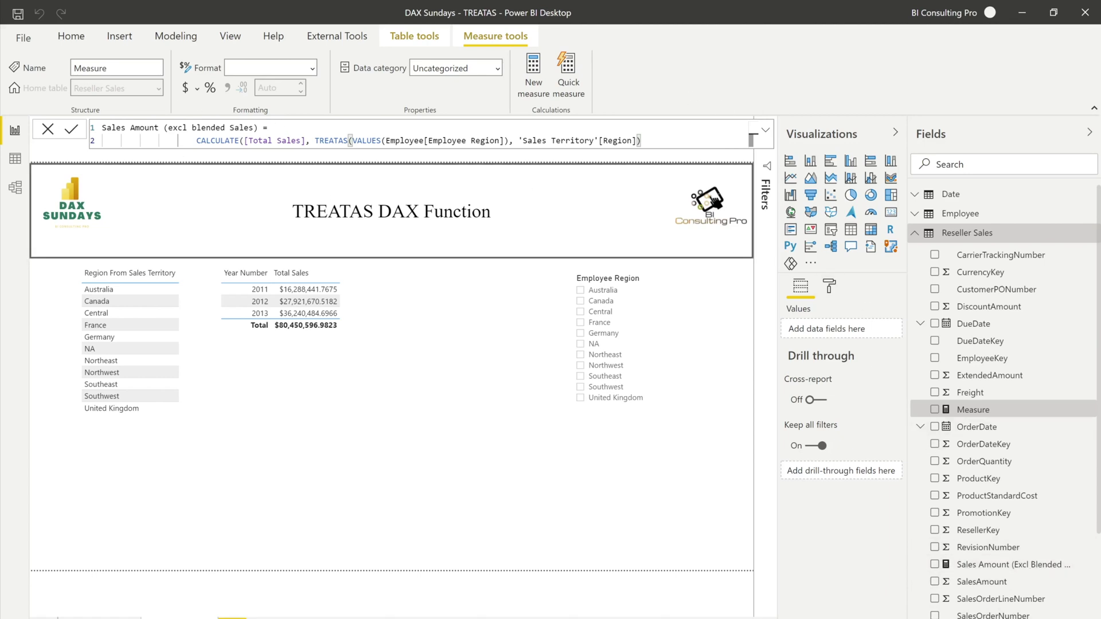
pyautogui.click(103, 131)
pyautogui.write('New')
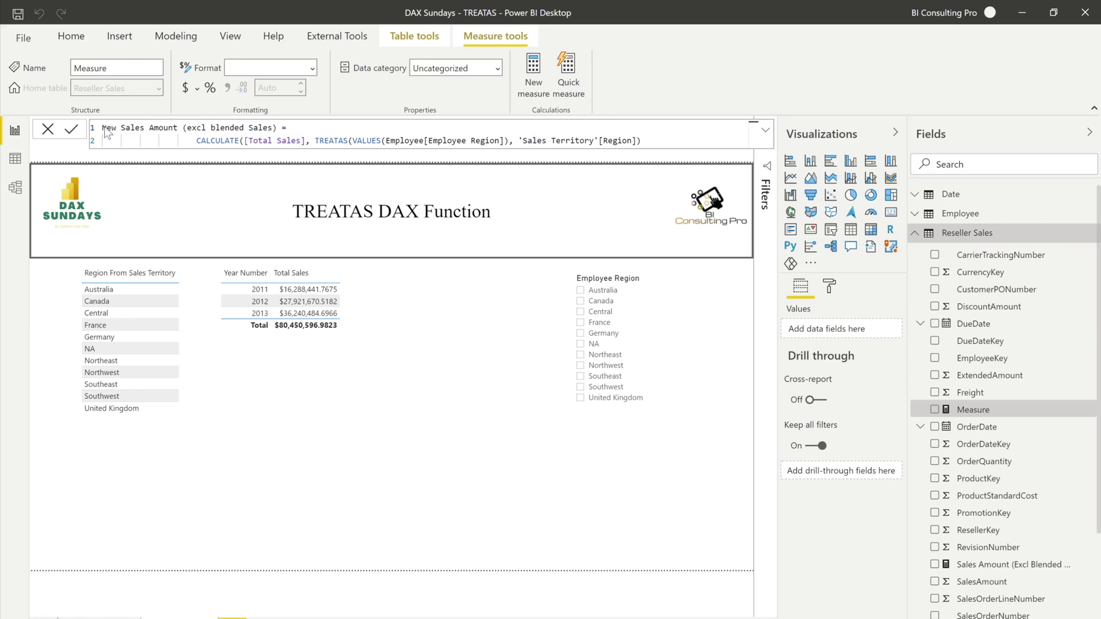
pyautogui.press('Return')
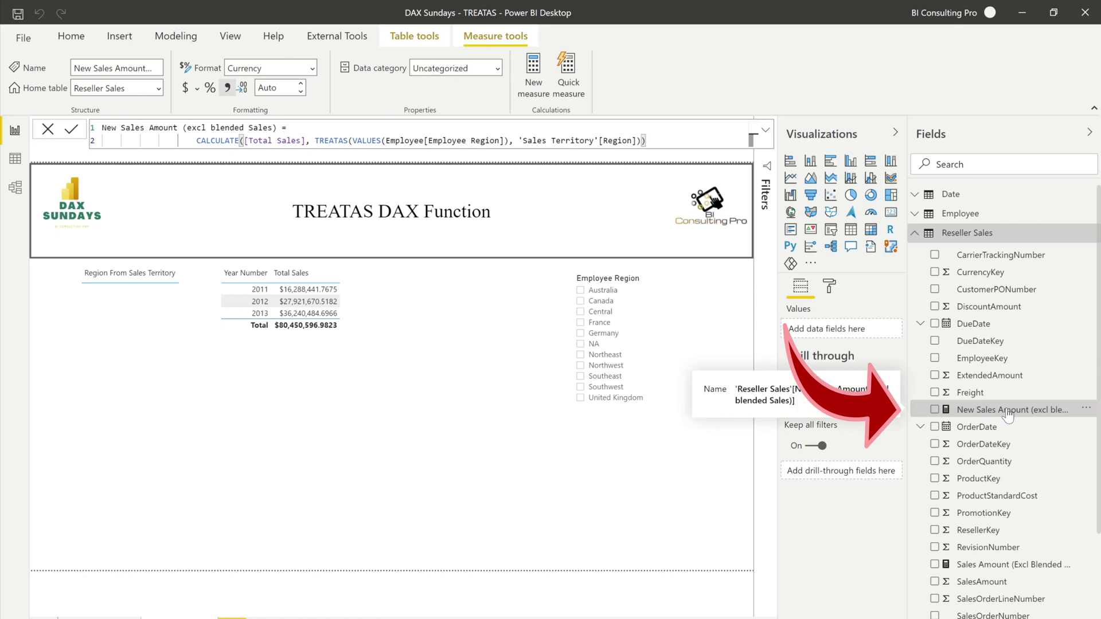
pyautogui.click(336, 387)
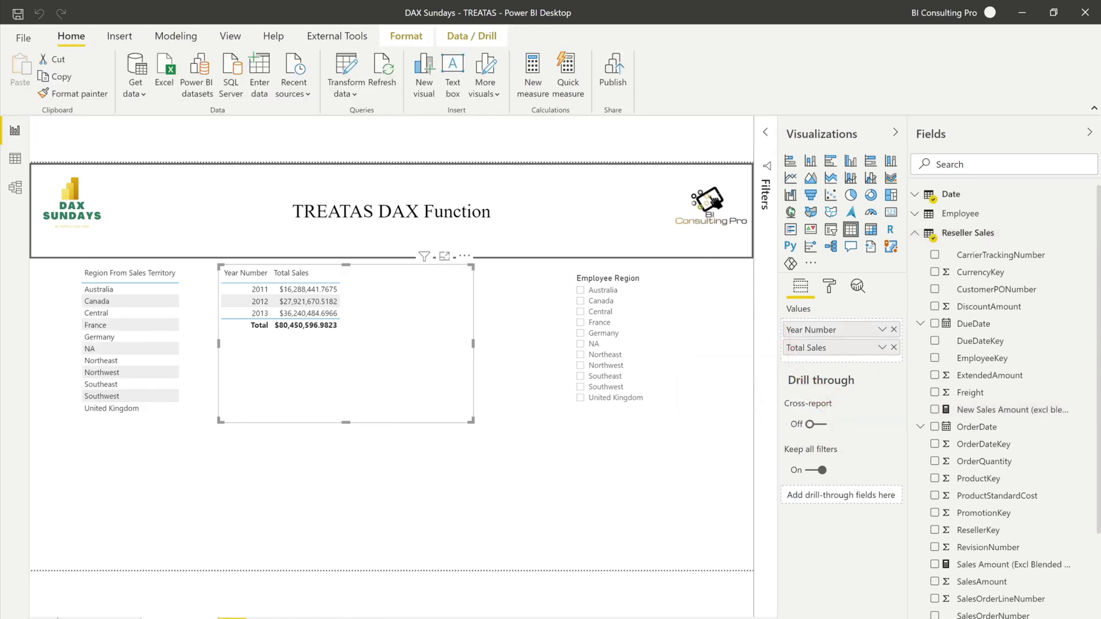
# Step: Add New Sales Amount (excl blended Sales) as a column in the Total Sales table visual
pyautogui.moveTo(958, 413); pyautogui.dragTo(886, 361)
pyautogui.moveTo(472, 421); pyautogui.dragTo(505, 418)
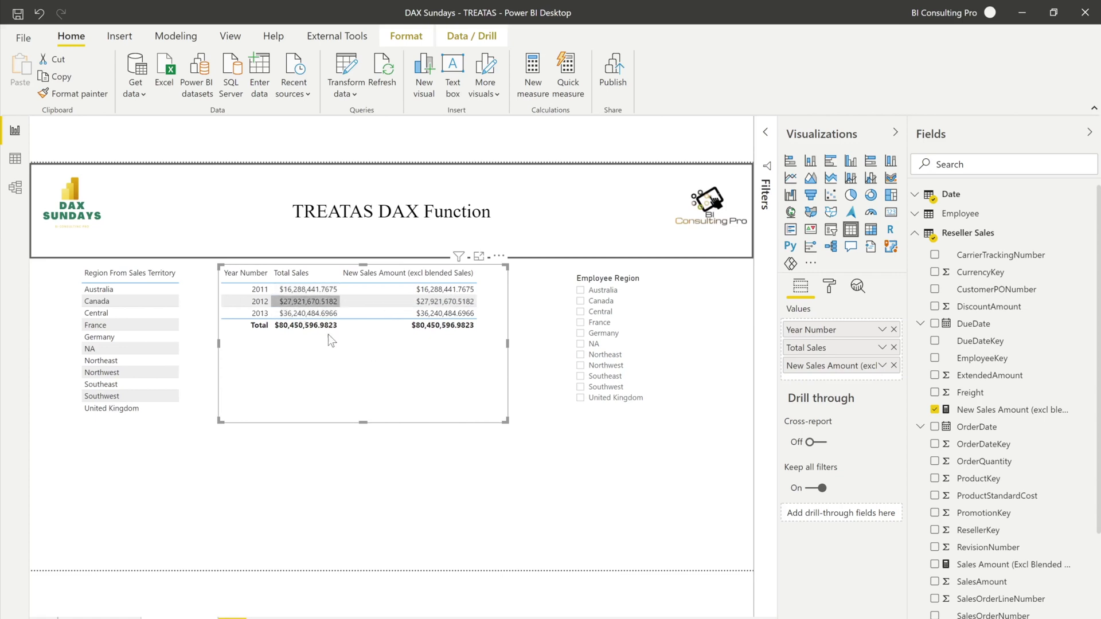
pyautogui.click(537, 486)
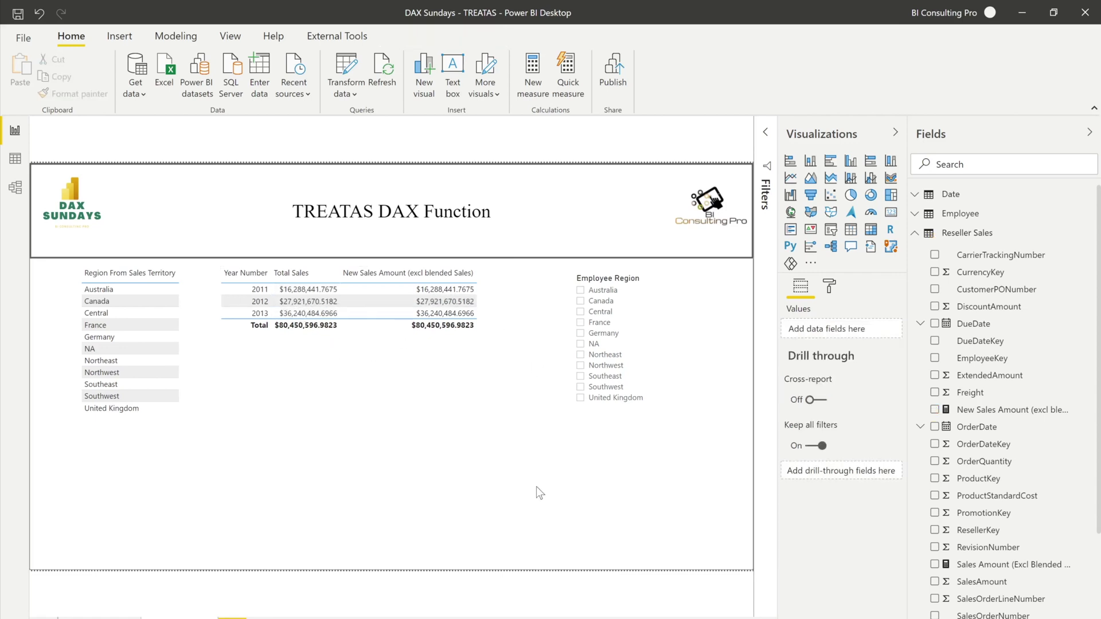
# Step: Filter the Employee Region slicer to Northeast, then Southeast, comparing both columns' totals ($7,171,012.7514)
pyautogui.click(581, 355)
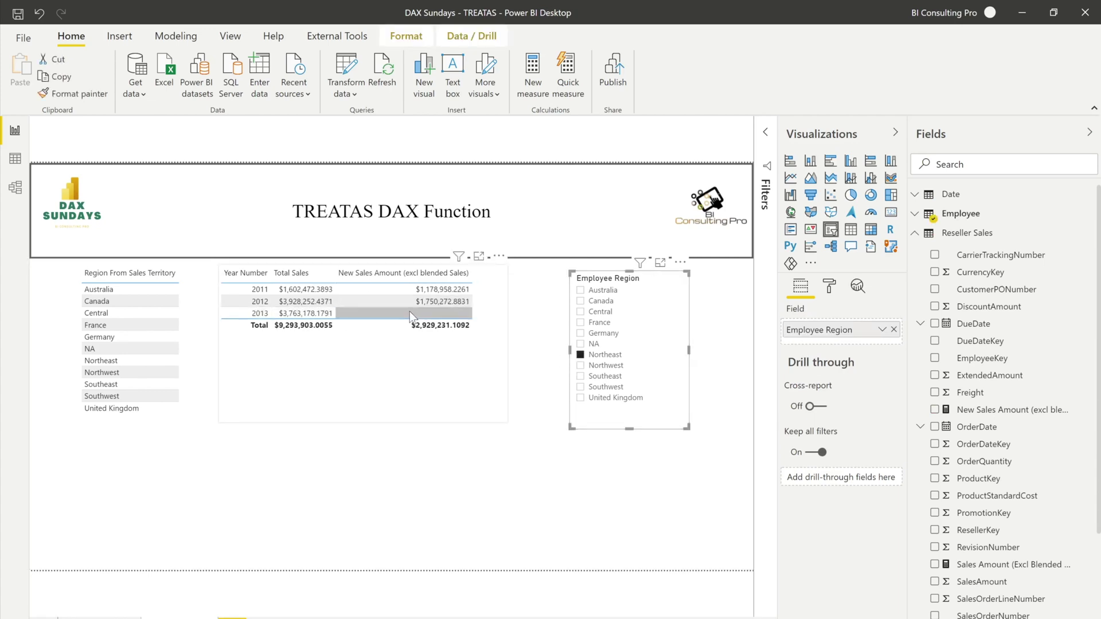
pyautogui.click(437, 483)
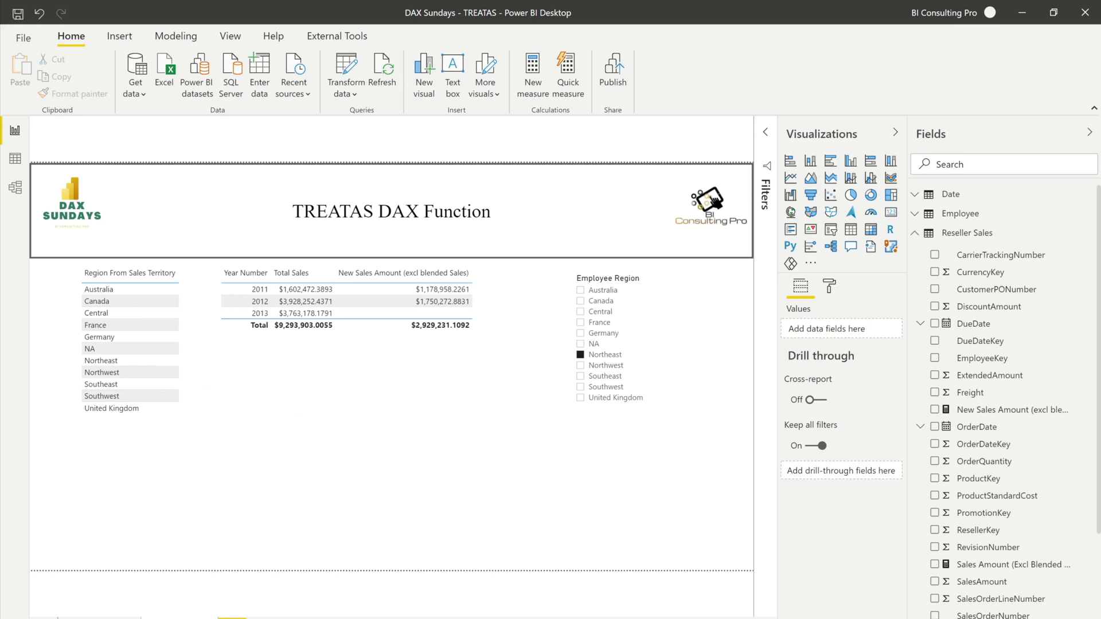
pyautogui.click(593, 314)
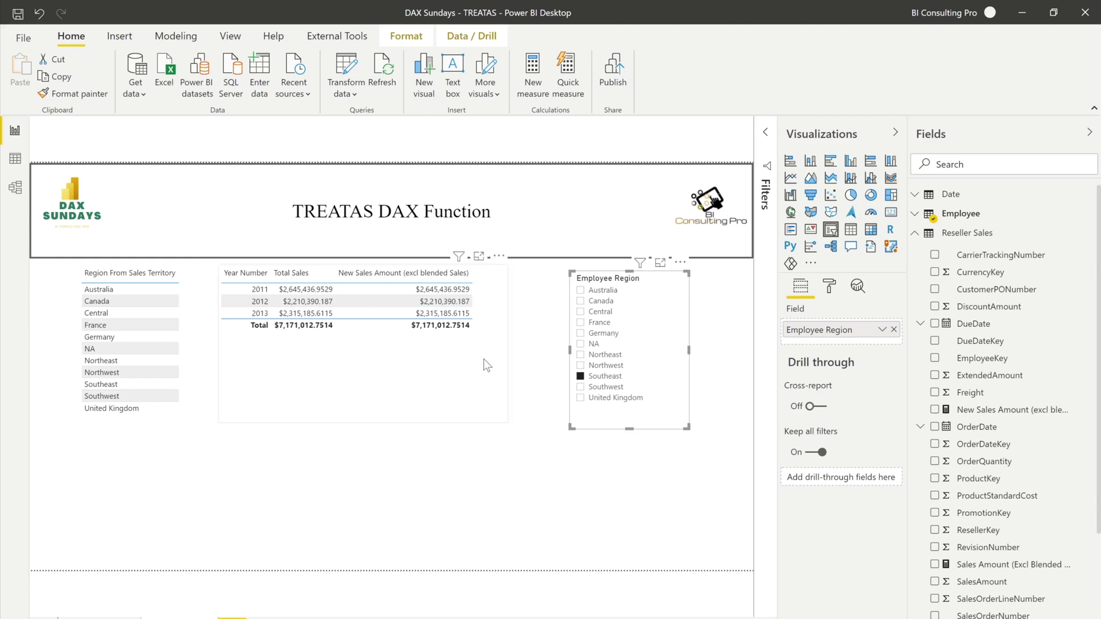
pyautogui.click(506, 475)
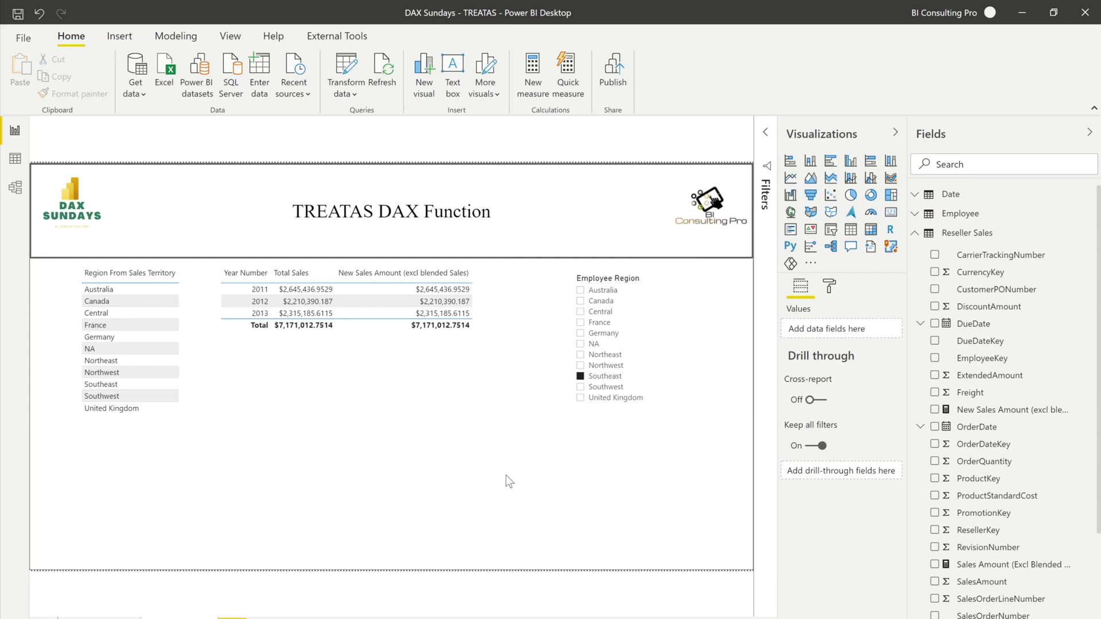